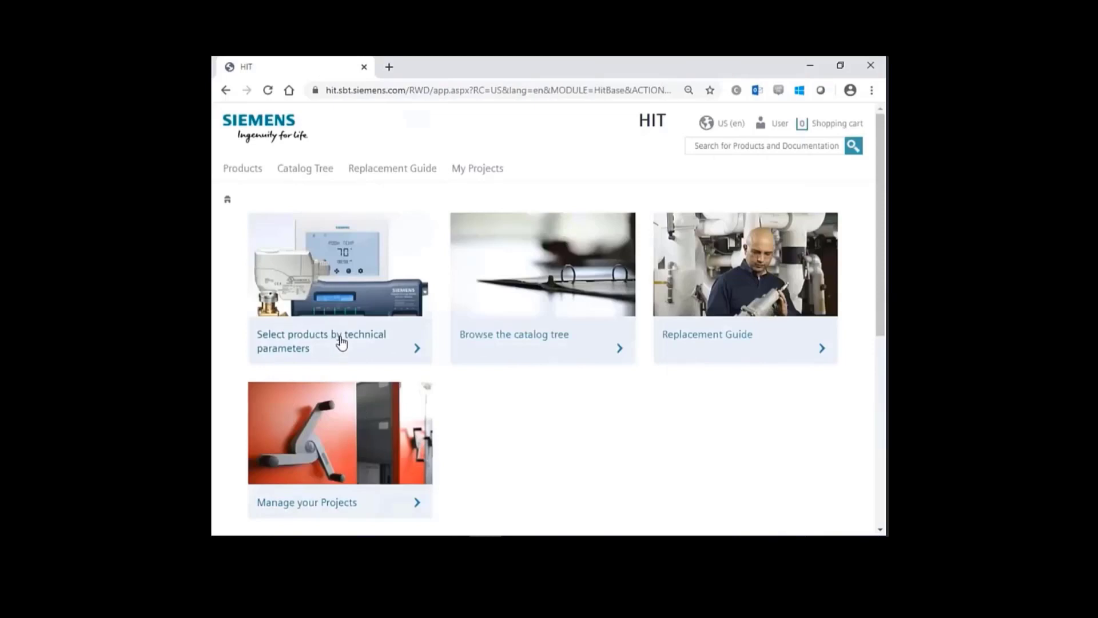
- Browse products by technical parameters into the Damper Actuators category
left_click(339, 348)
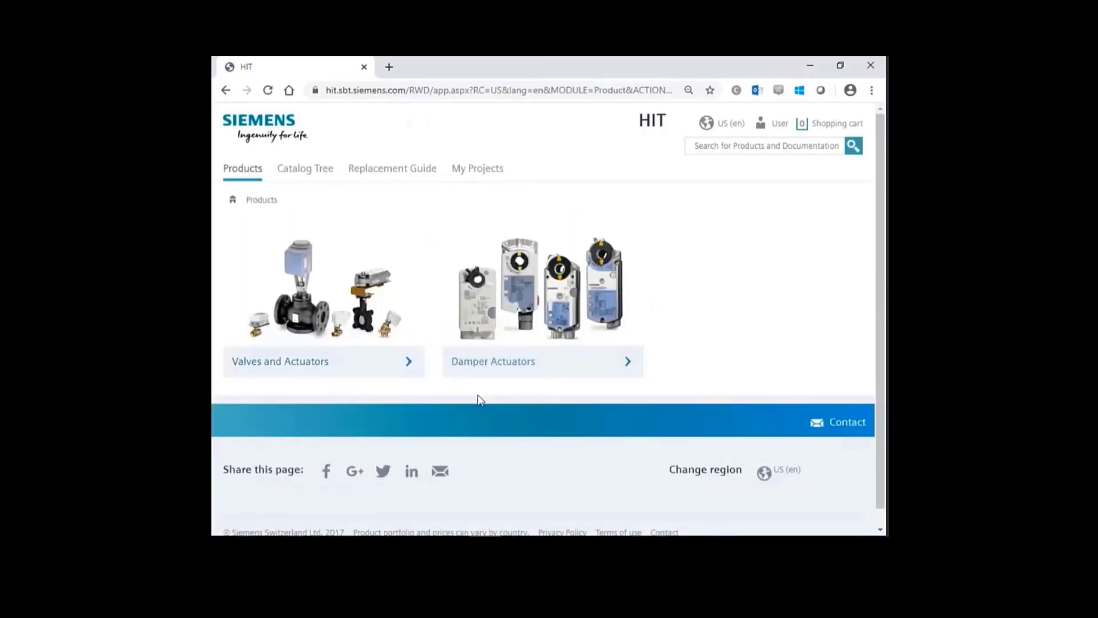
left_click(511, 368)
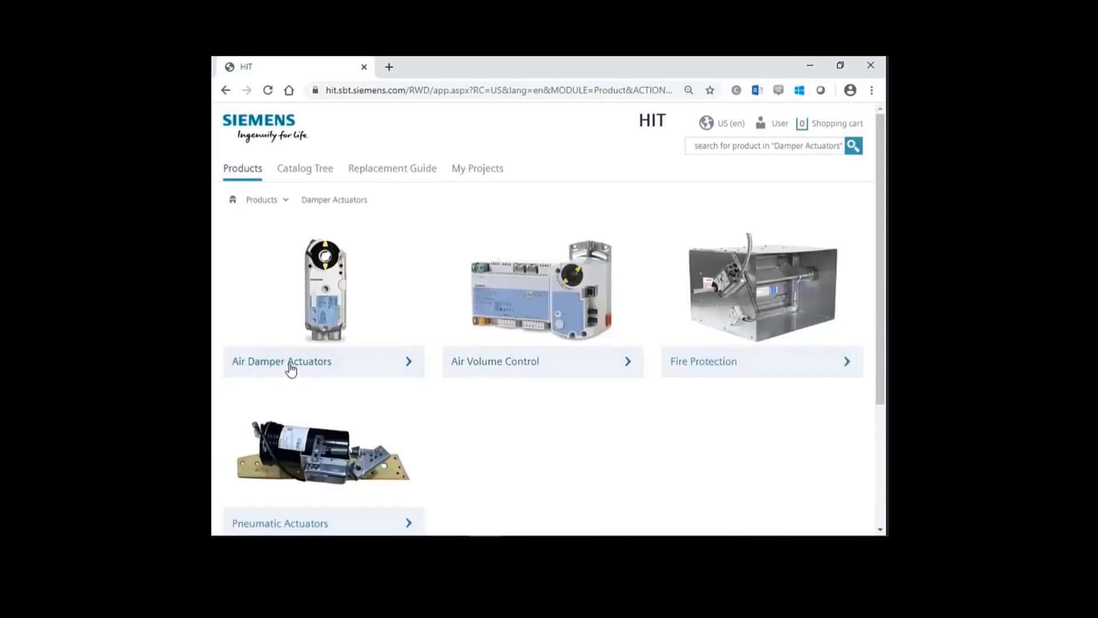
- List all Air Damper Actuators and filter to Non-spring return with 44 lb-in torque
left_click(290, 369)
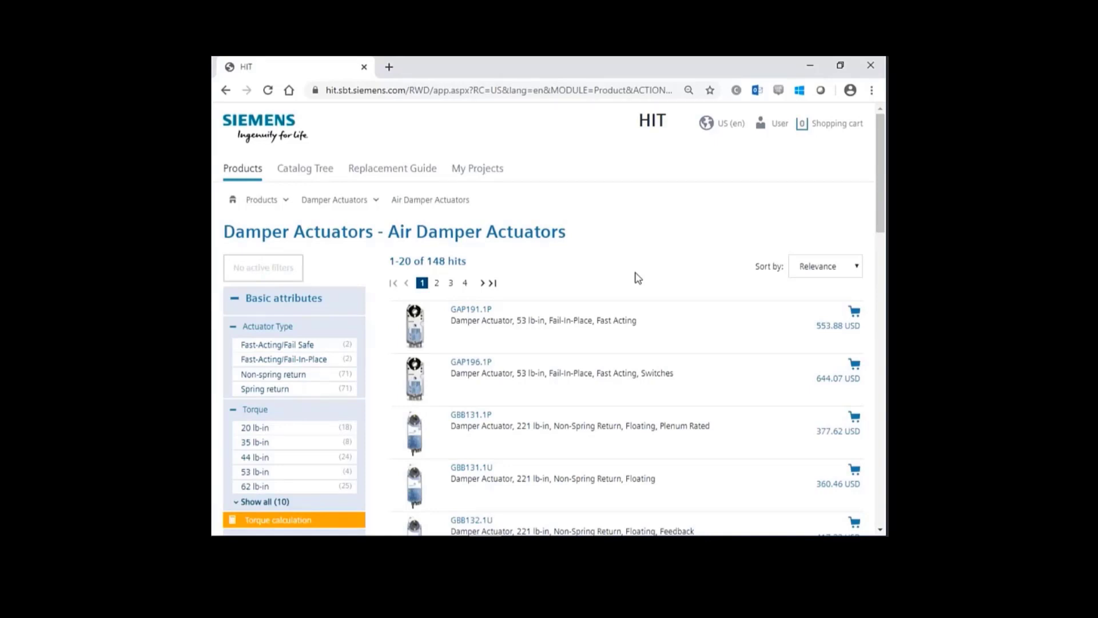
left_click(273, 375)
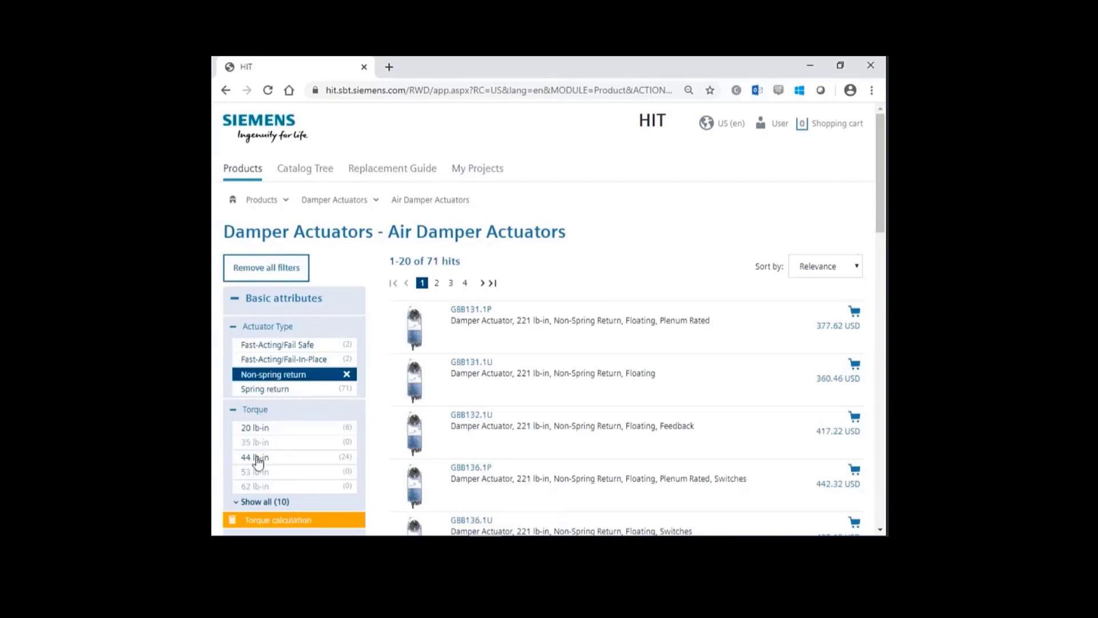
left_click(258, 458)
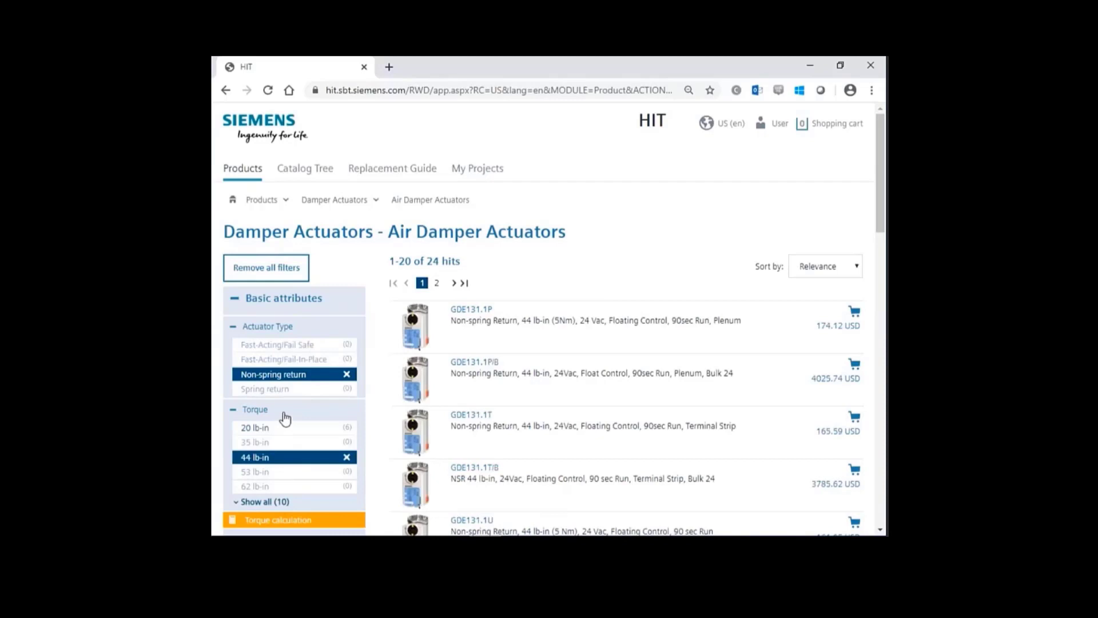
scroll(311, 413, "down", 3)
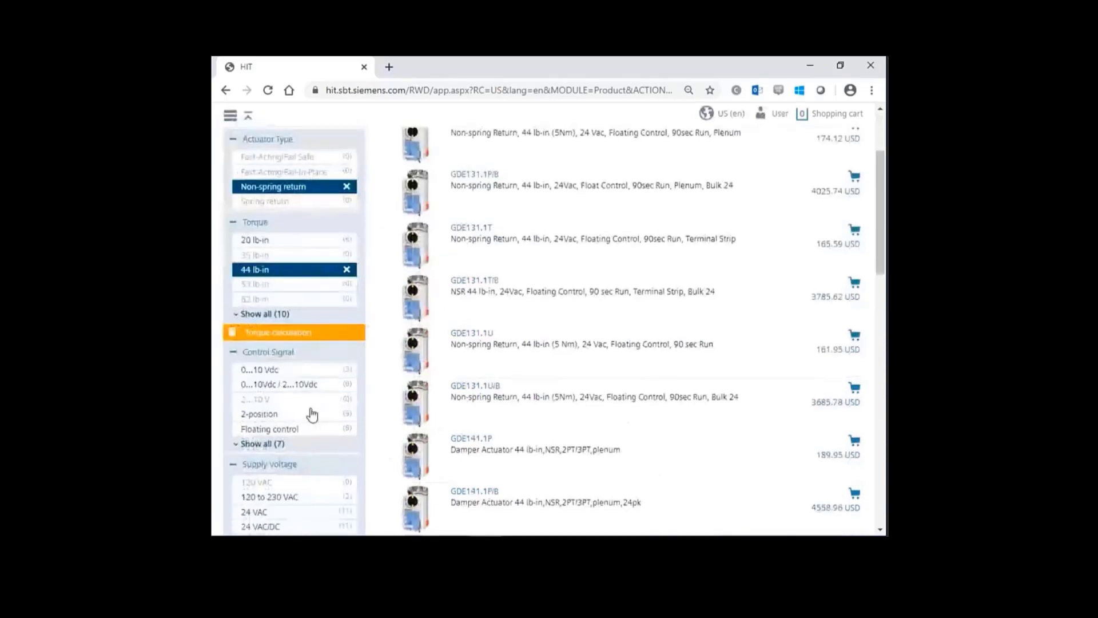
- Add Floating control, 24 VAC/DC and Plenum filters to narrow the list to GDE146.1P
left_click(285, 434)
scroll(314, 385, "down", 2)
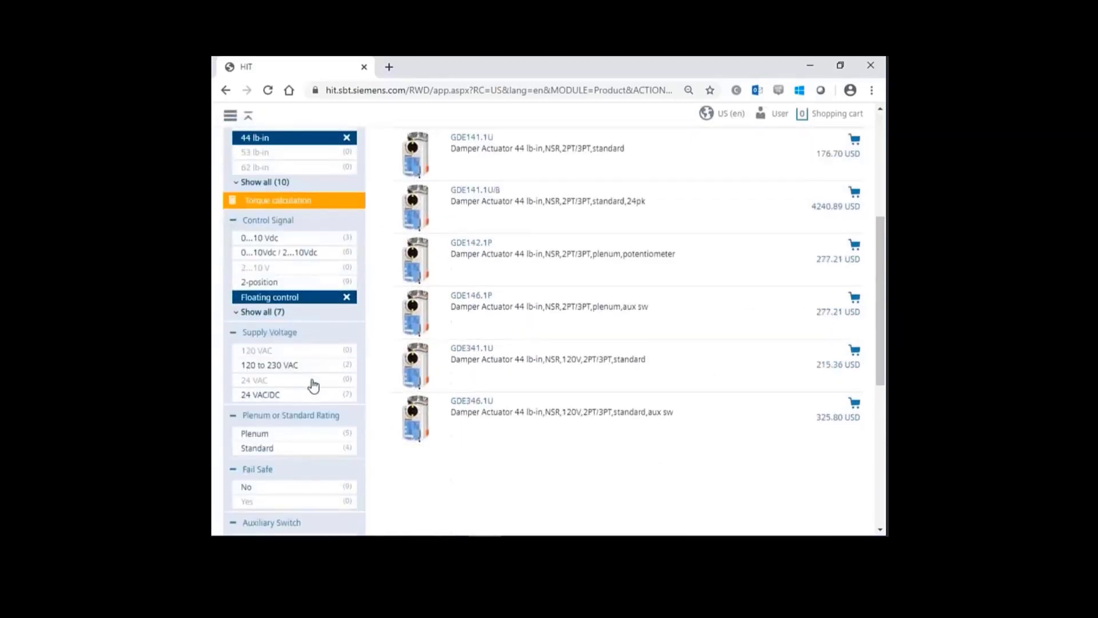
left_click(260, 396)
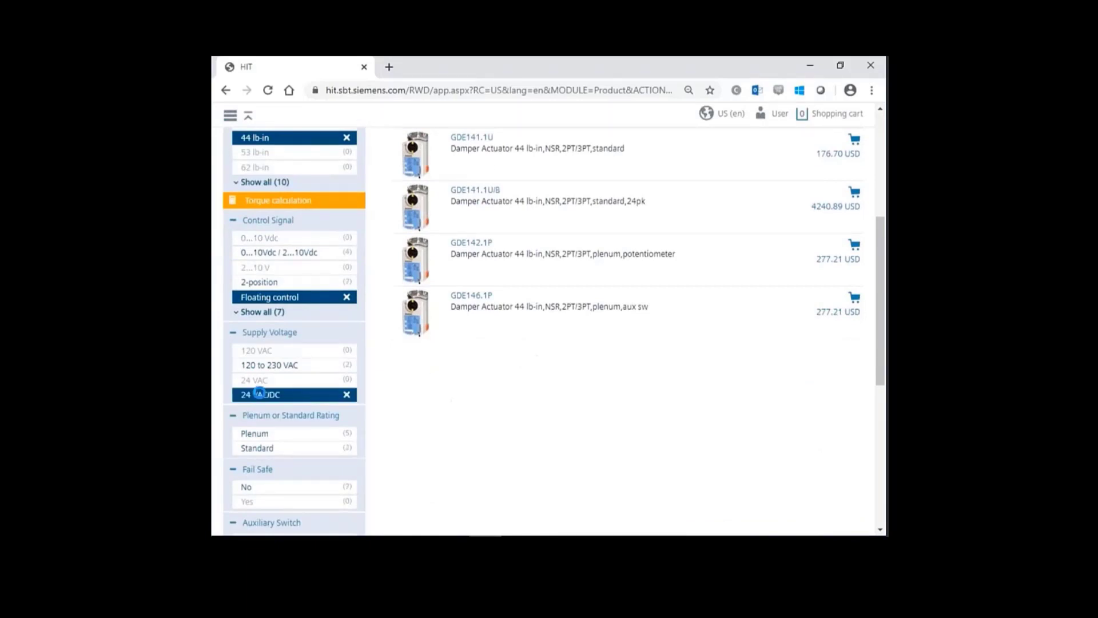
left_click(261, 438)
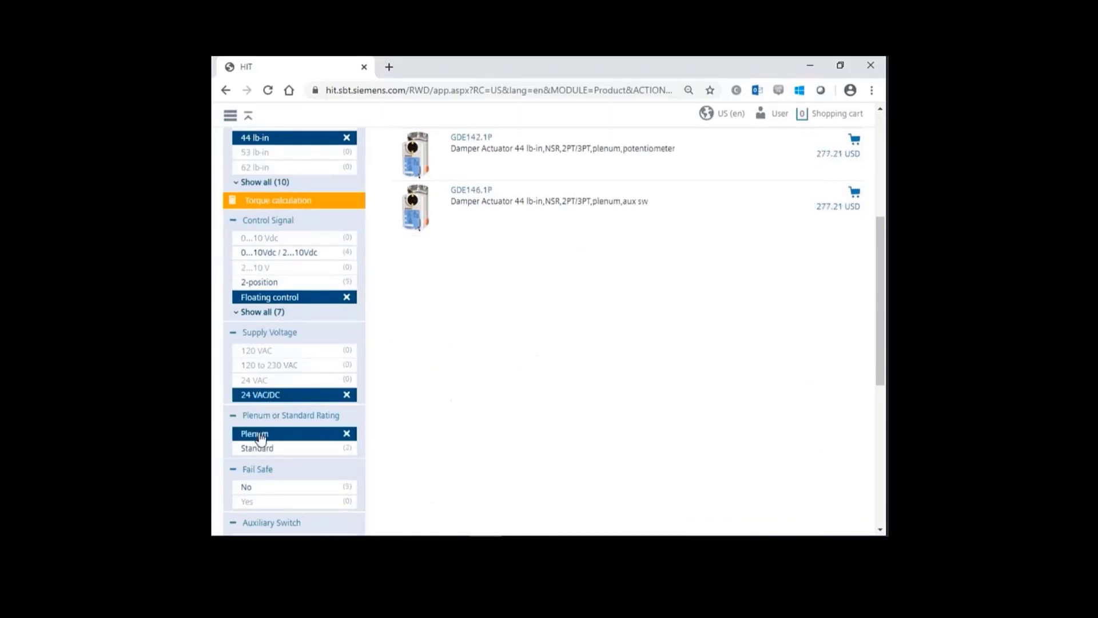
scroll(275, 389, "down", 3)
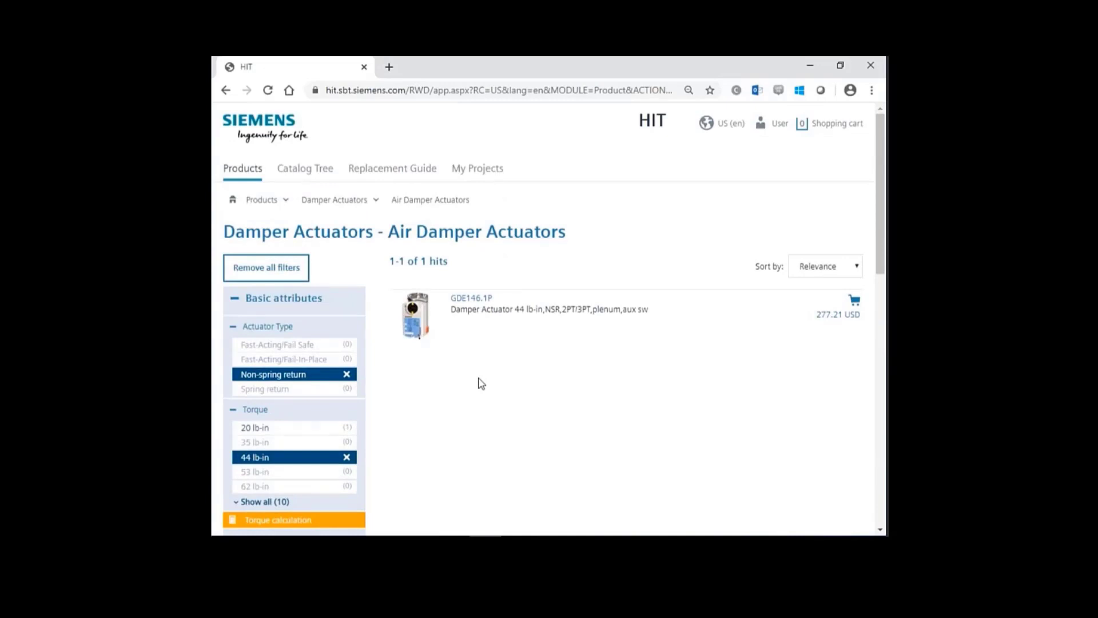
- Open the GDE146.1P details and review its documents and technical specifications
left_click(471, 299)
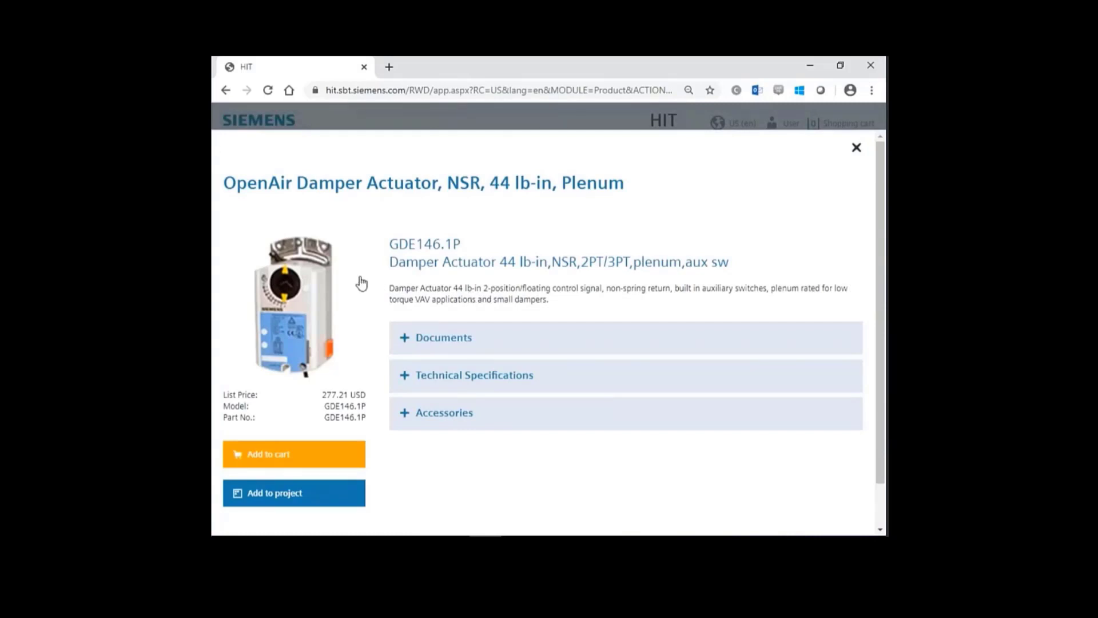
left_click(406, 342)
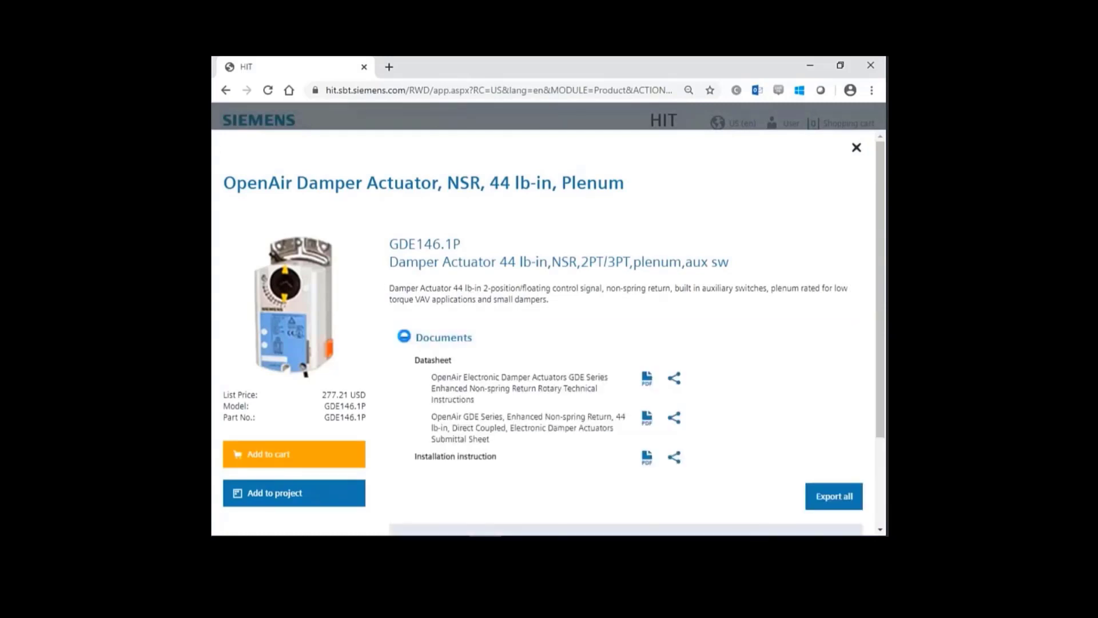
left_click(406, 340)
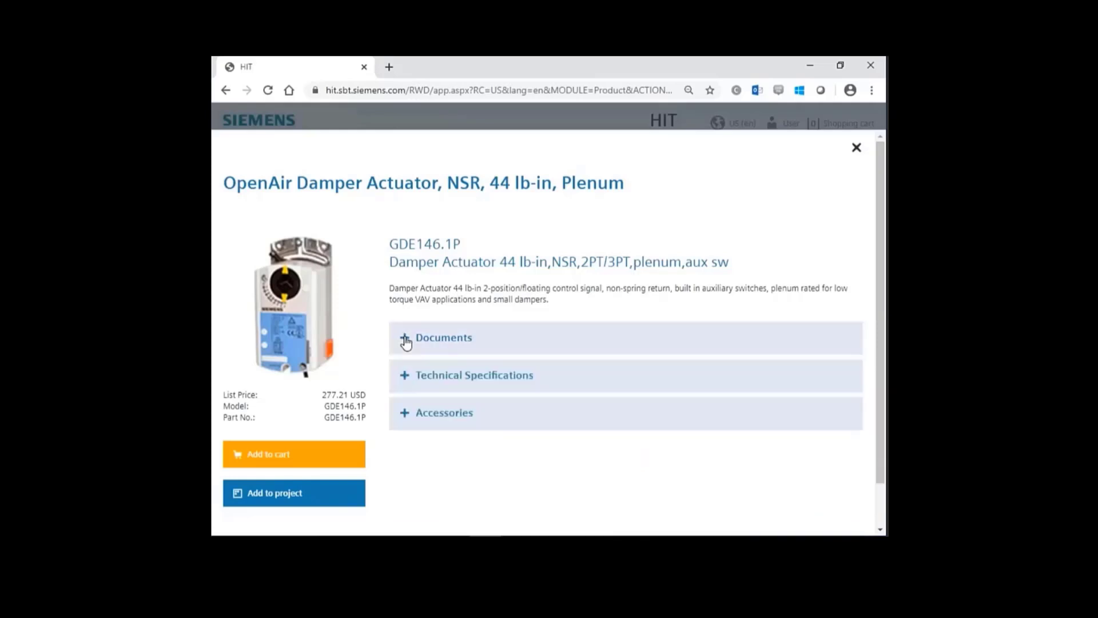
left_click(406, 378)
scroll(405, 378, "down", 3)
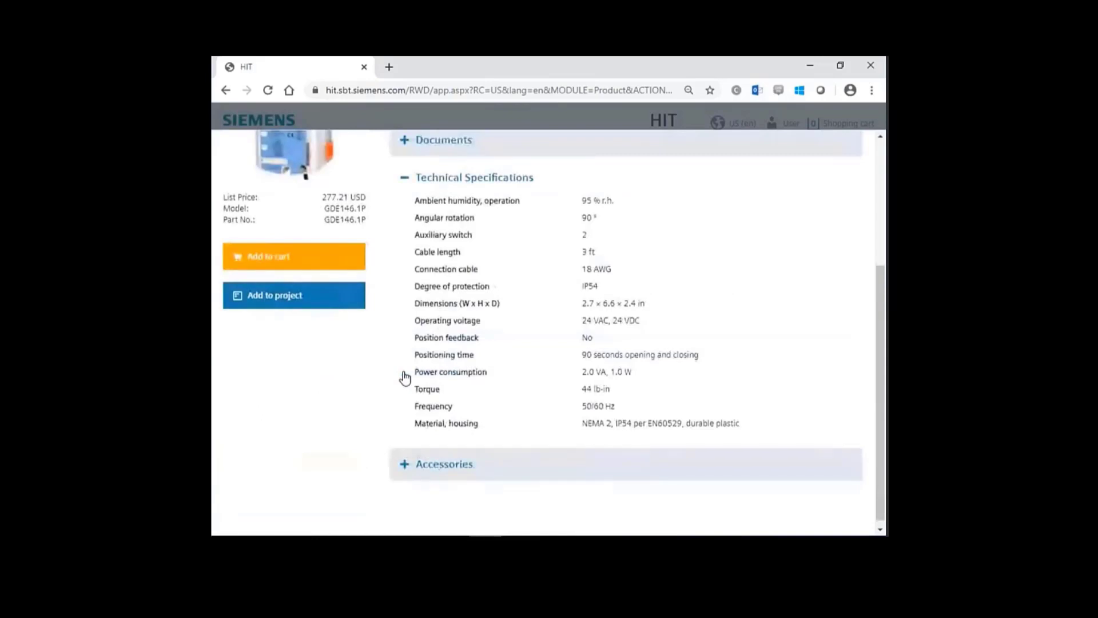
left_click(405, 178)
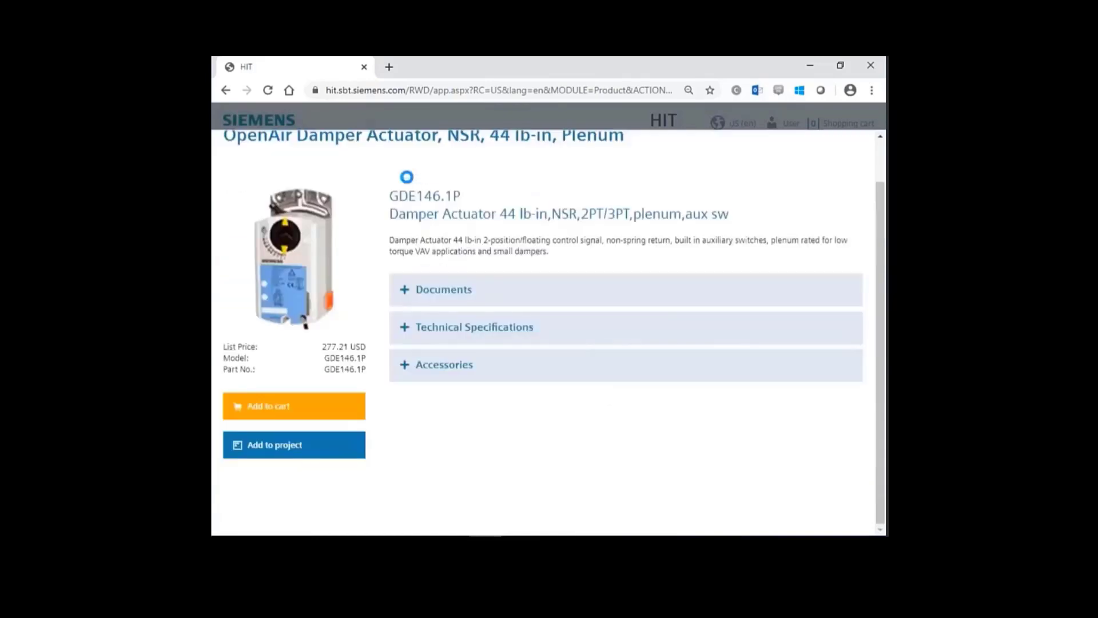
- Expand GDE146.1P's accessories list, scroll through it, and collapse it again
left_click(407, 370)
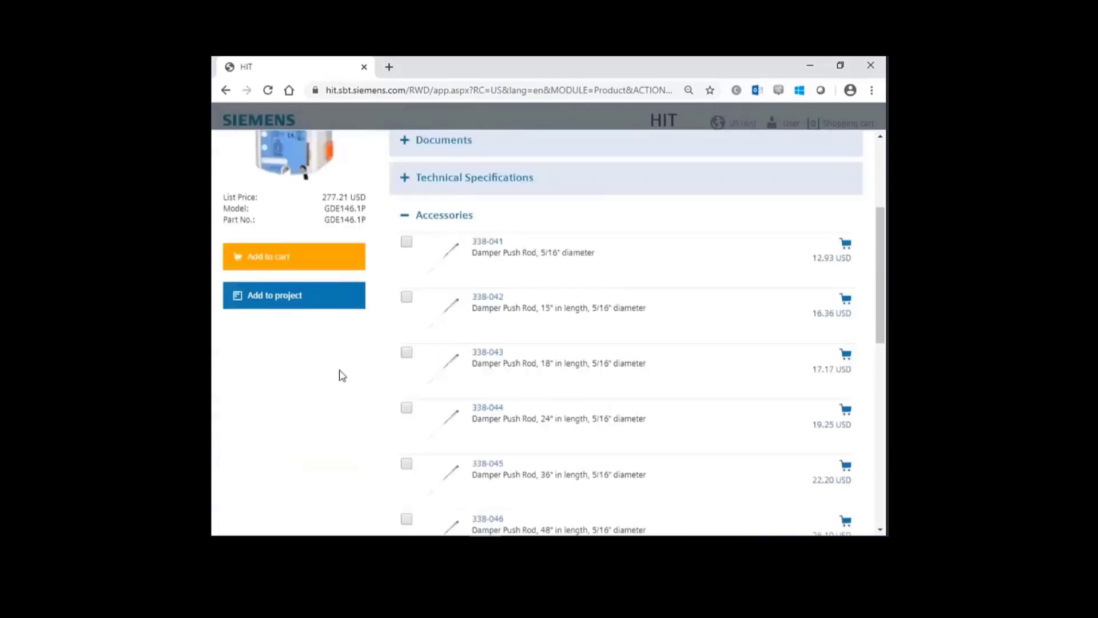
scroll(343, 377, "down", 4)
scroll(346, 377, "down", 6)
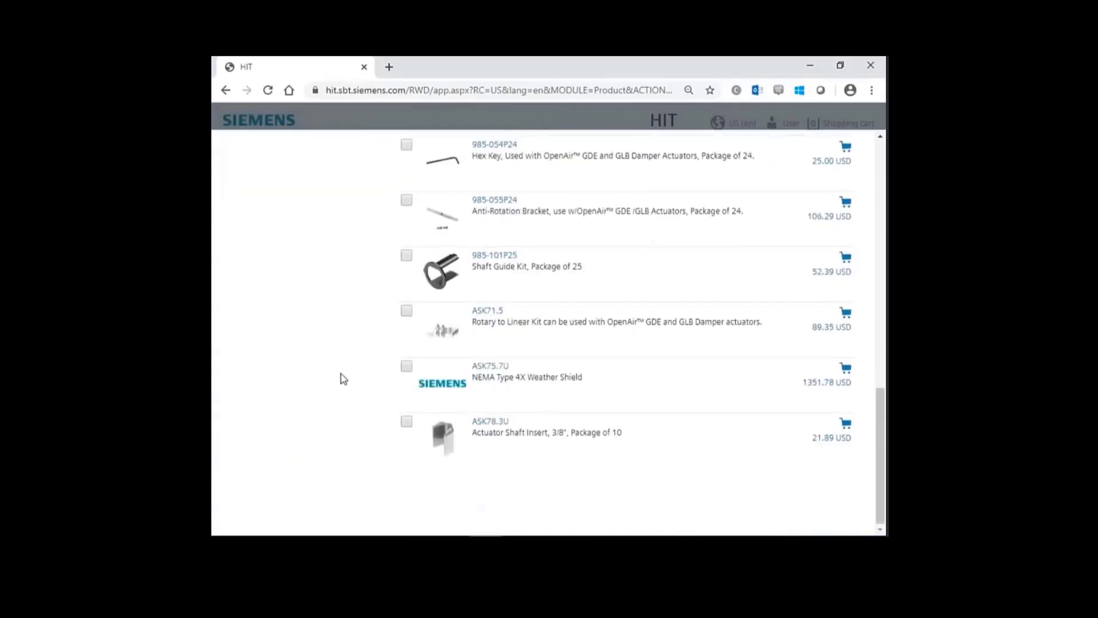
scroll(342, 377, "up", 9)
scroll(372, 366, "up", 3)
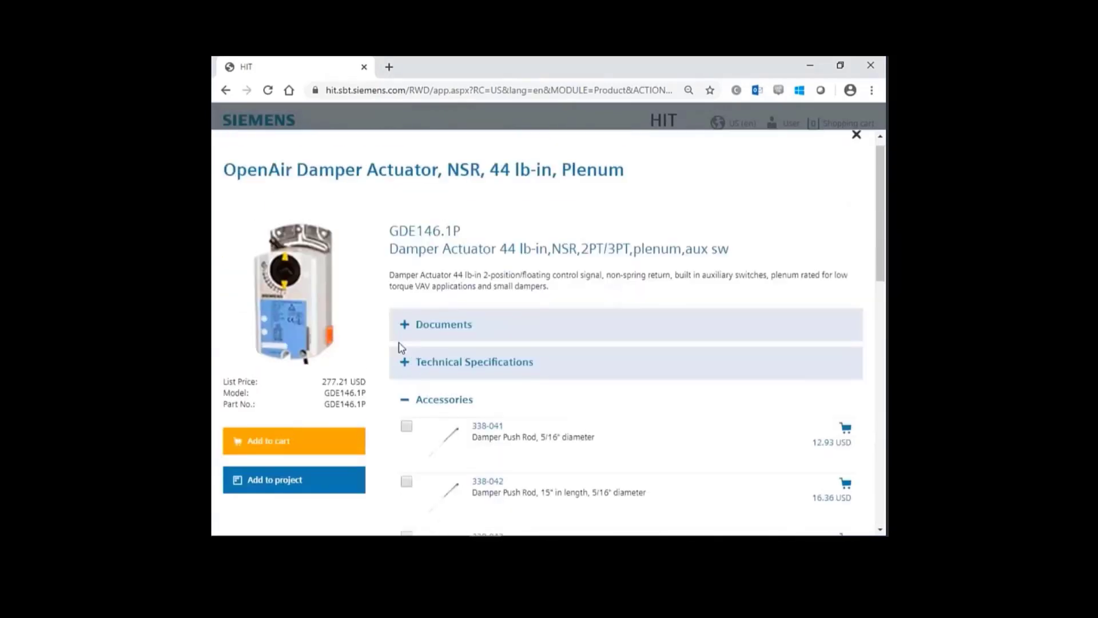
left_click(405, 401)
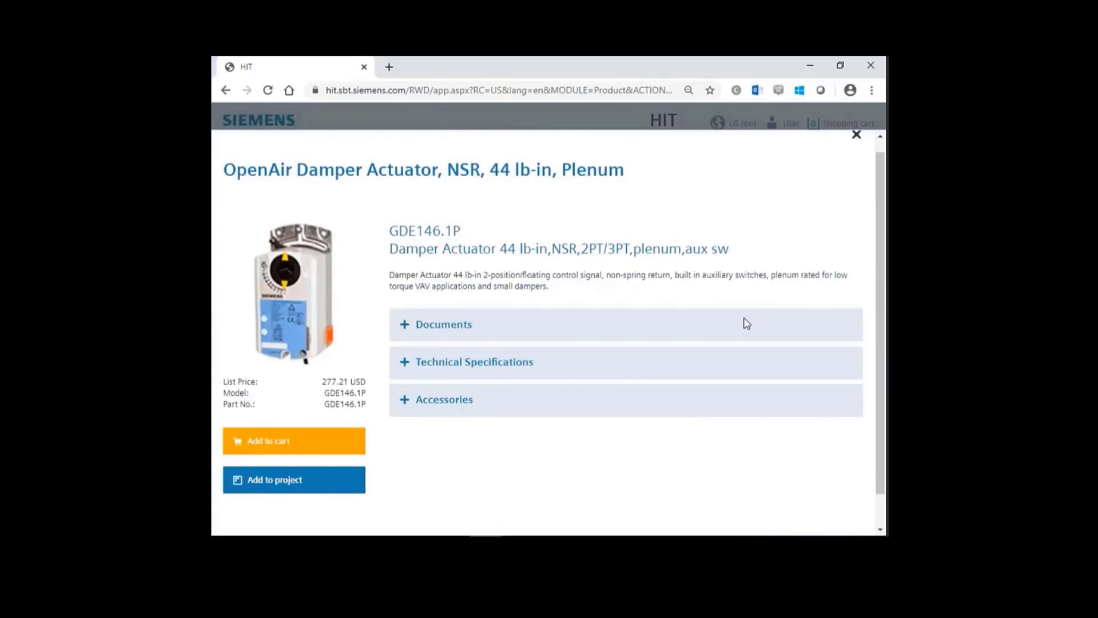
- Close the GDE146.1P details, clear all filters, and start a torque calculation
left_click(857, 135)
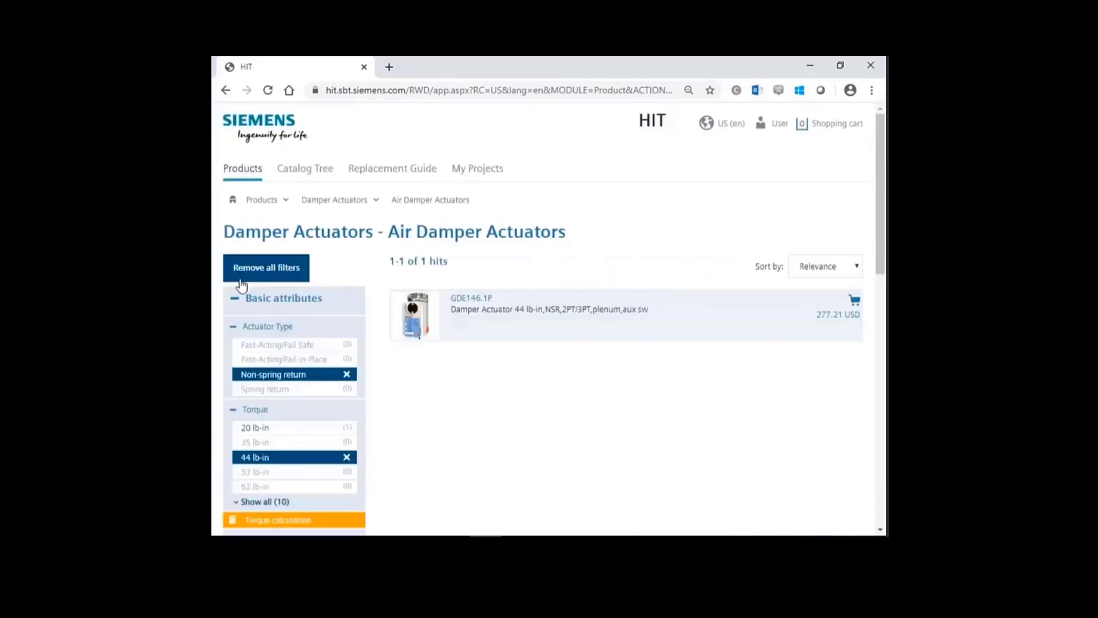
left_click(263, 275)
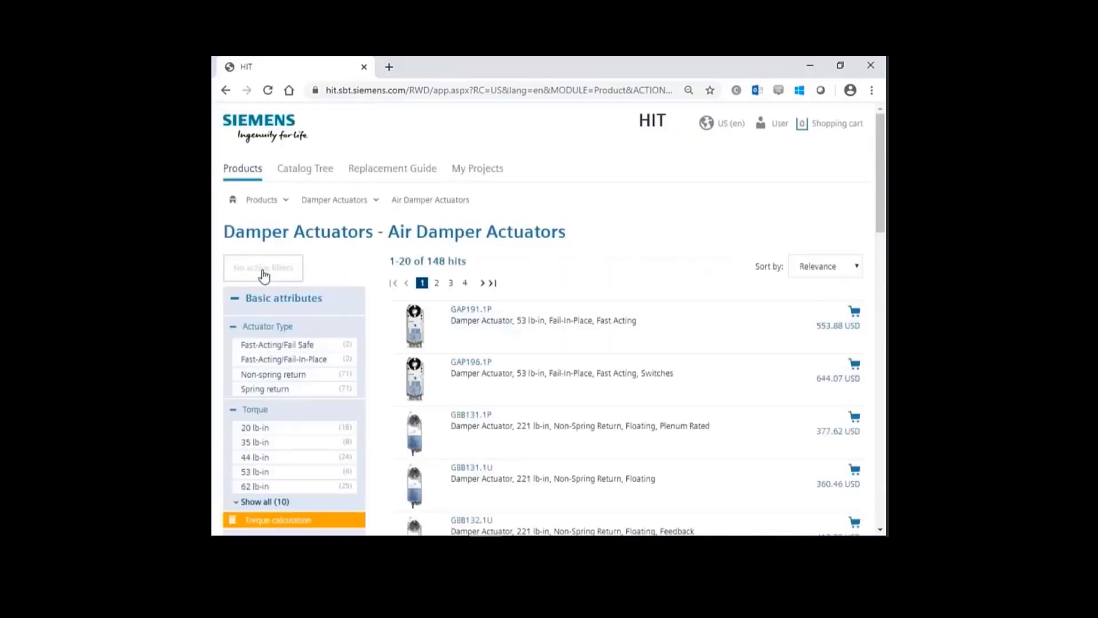
left_click(302, 521)
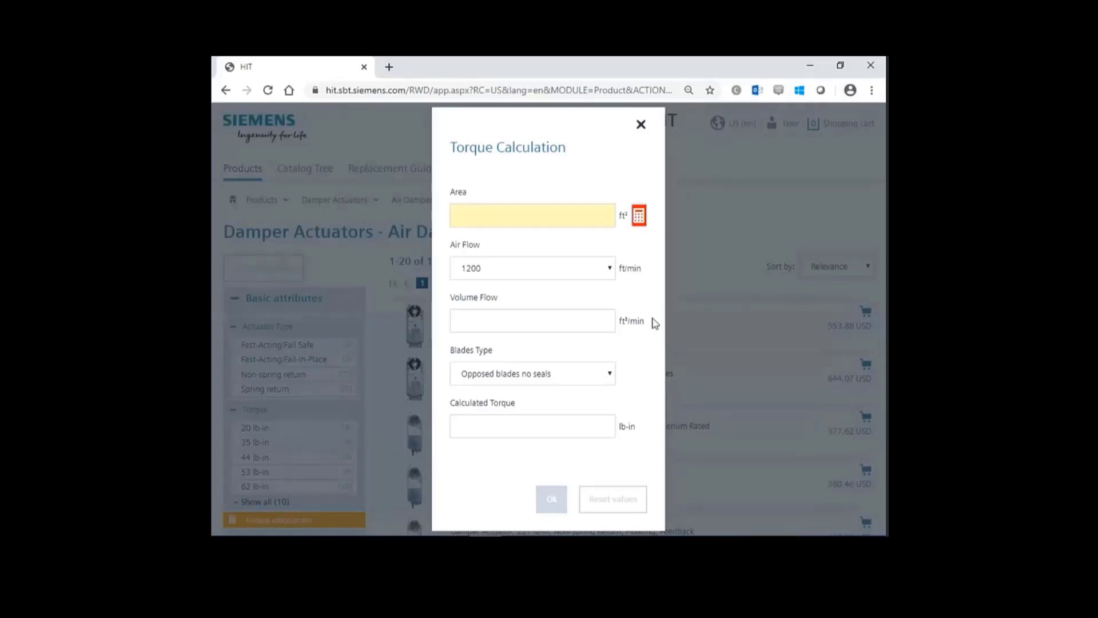
- Calculate torque from 9 ft², 2500 ft/min and opposed blades with seals, applying 67.50 lb-in
left_click(462, 217)
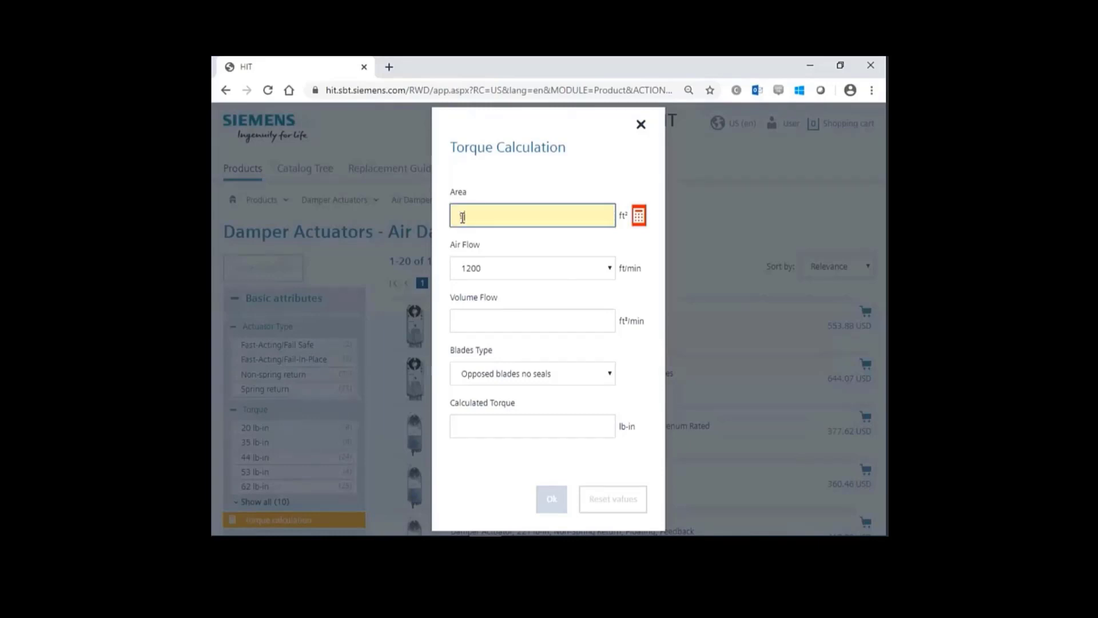
type("9")
left_click(540, 274)
left_click(542, 278)
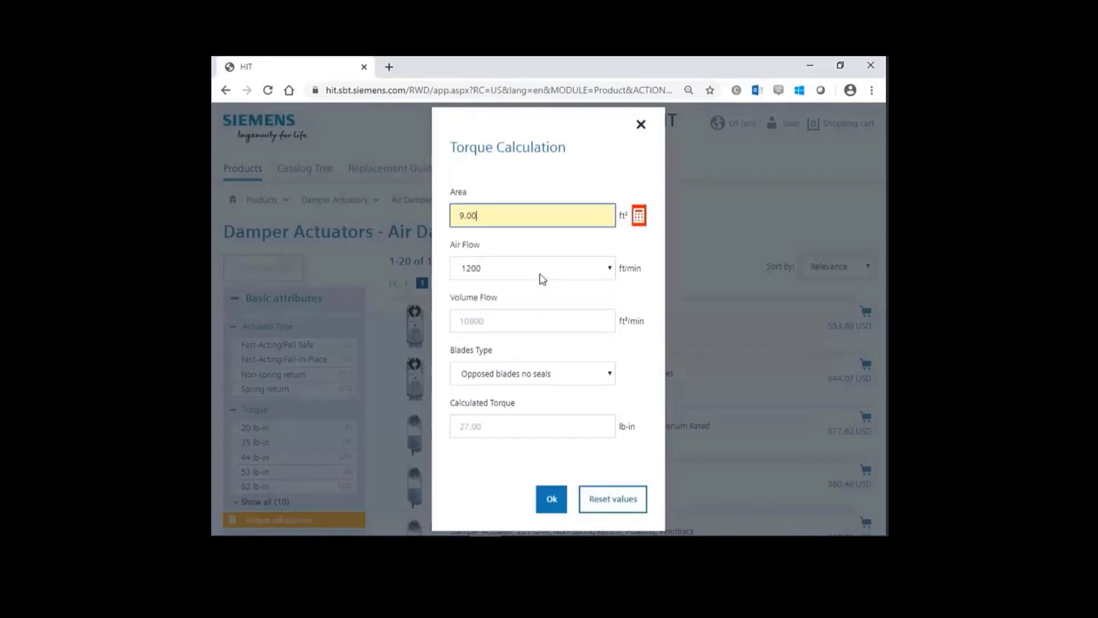
left_click(610, 268)
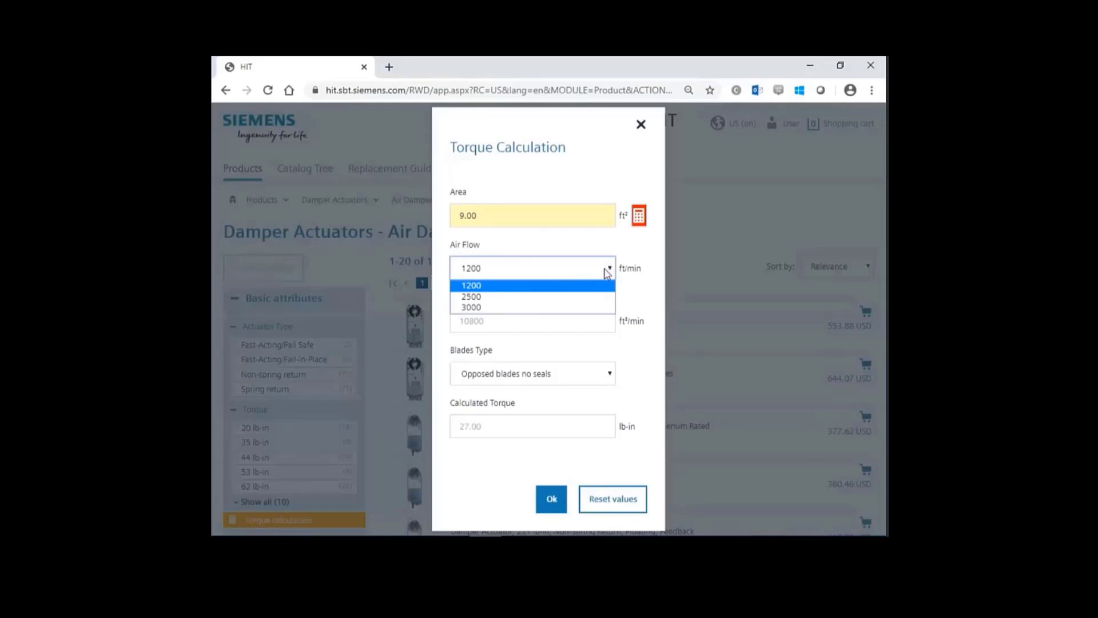
left_click(479, 297)
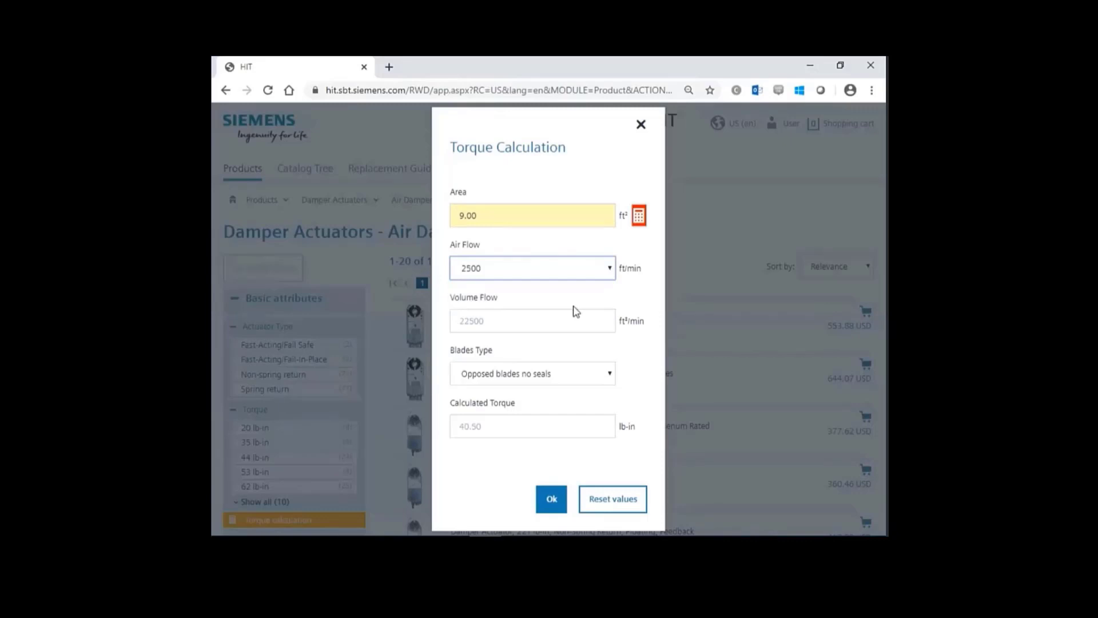
left_click(609, 376)
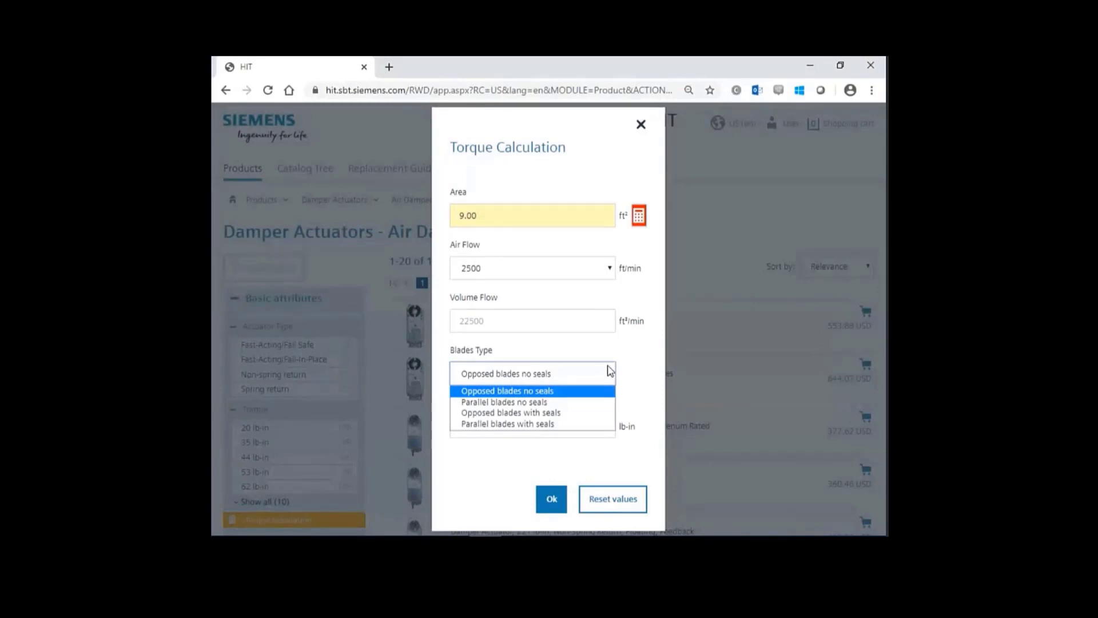
left_click(549, 416)
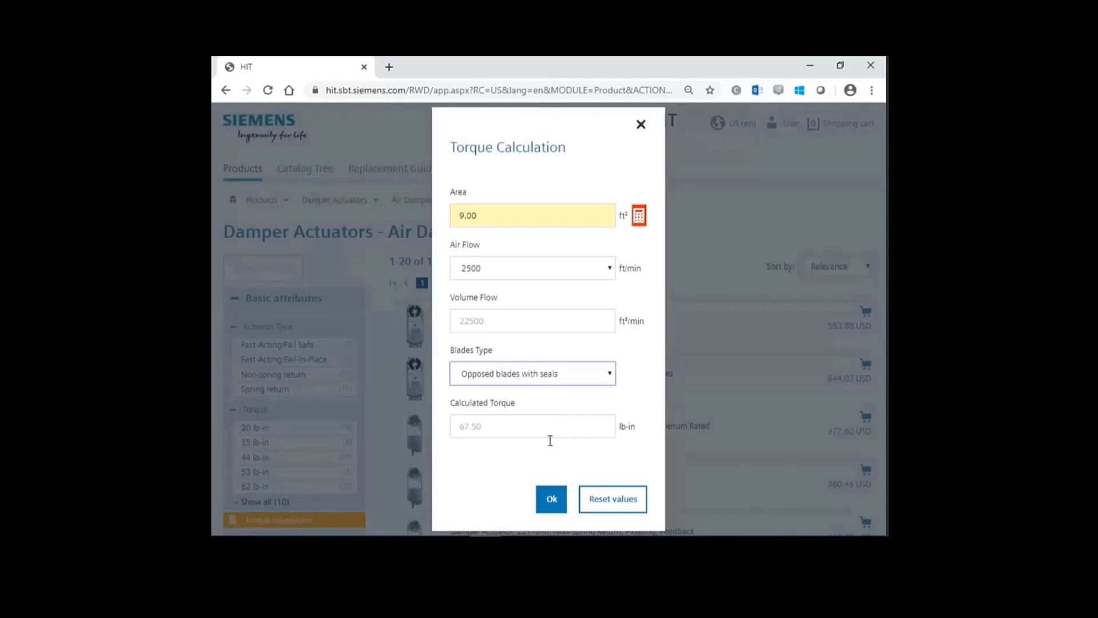
left_click(553, 502)
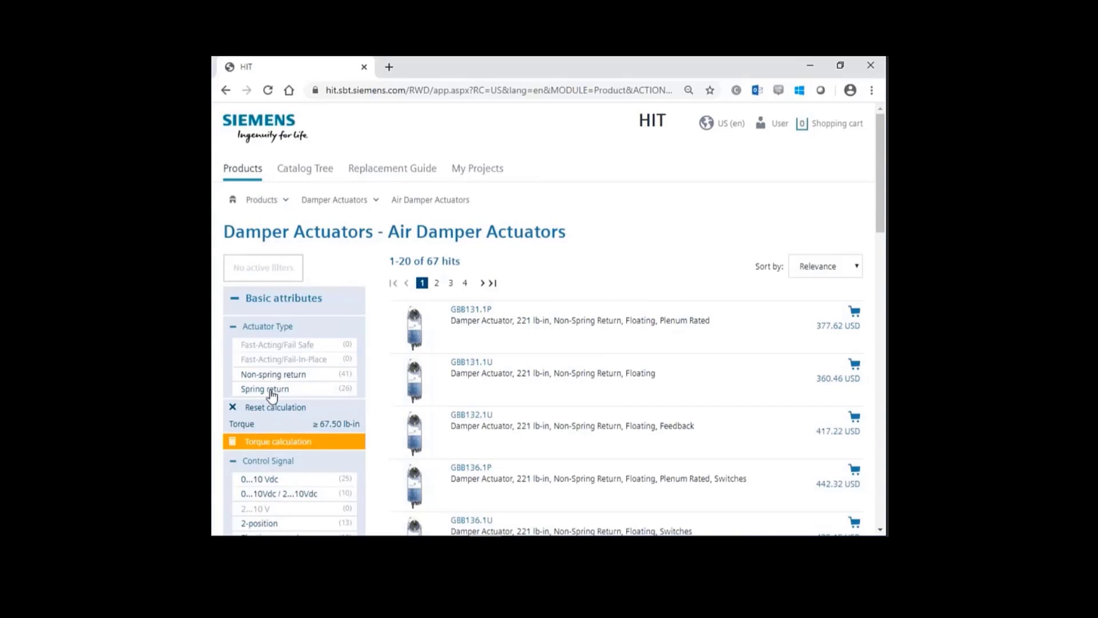
- Filter the 67 hits by Spring return, 0...10Vdc / 2...10Vdc and 24 VAC/DC down to GCA156.1U
left_click(272, 393)
scroll(278, 393, "down", 4)
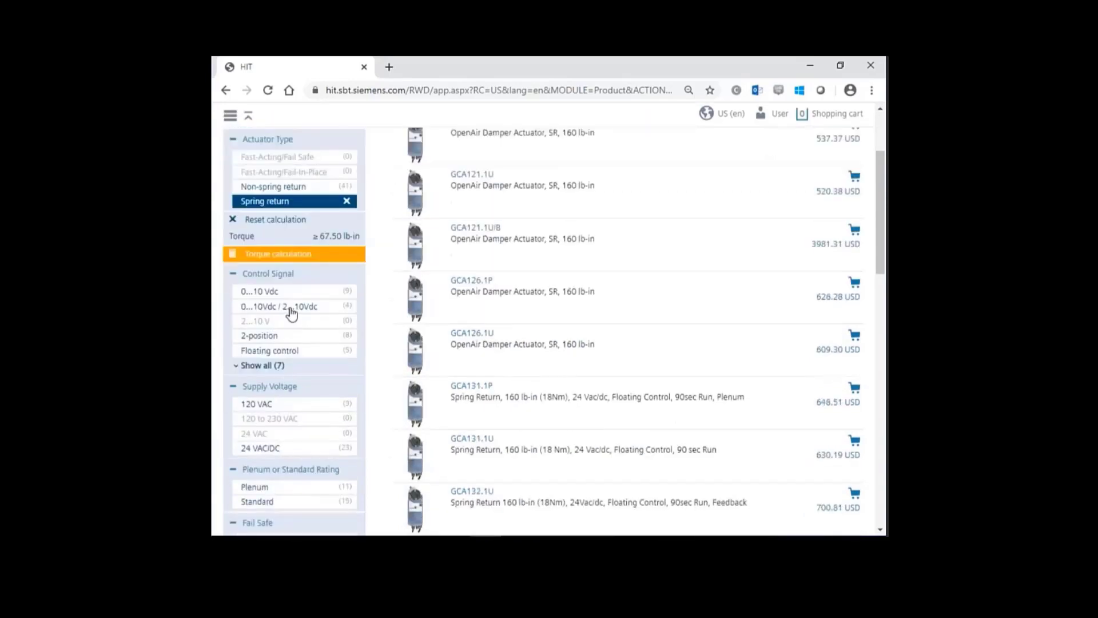
left_click(292, 309)
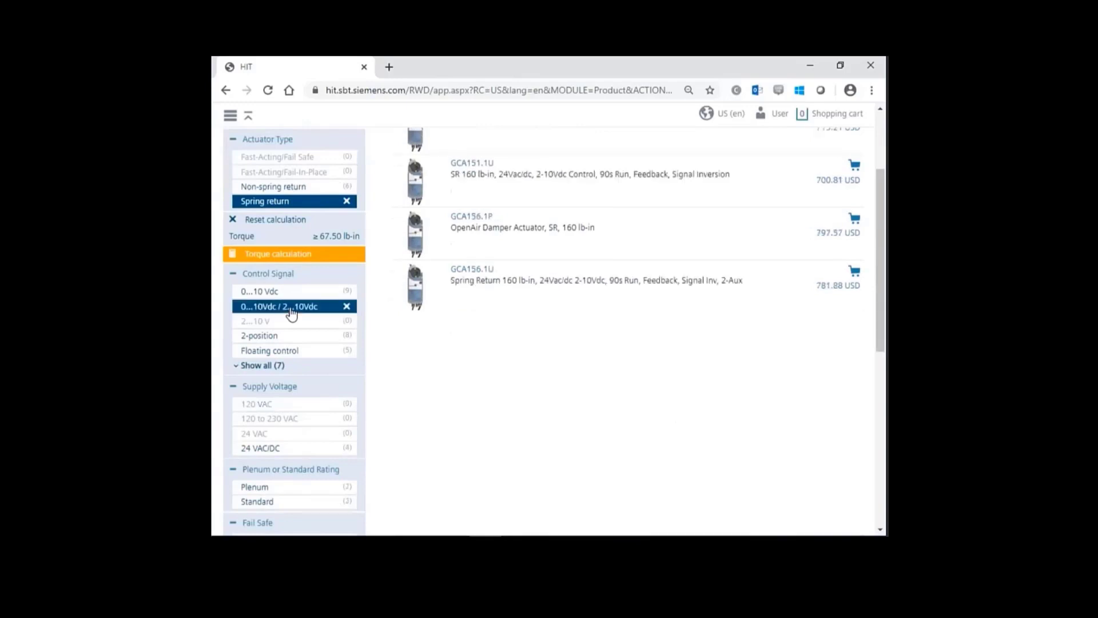
left_click(276, 451)
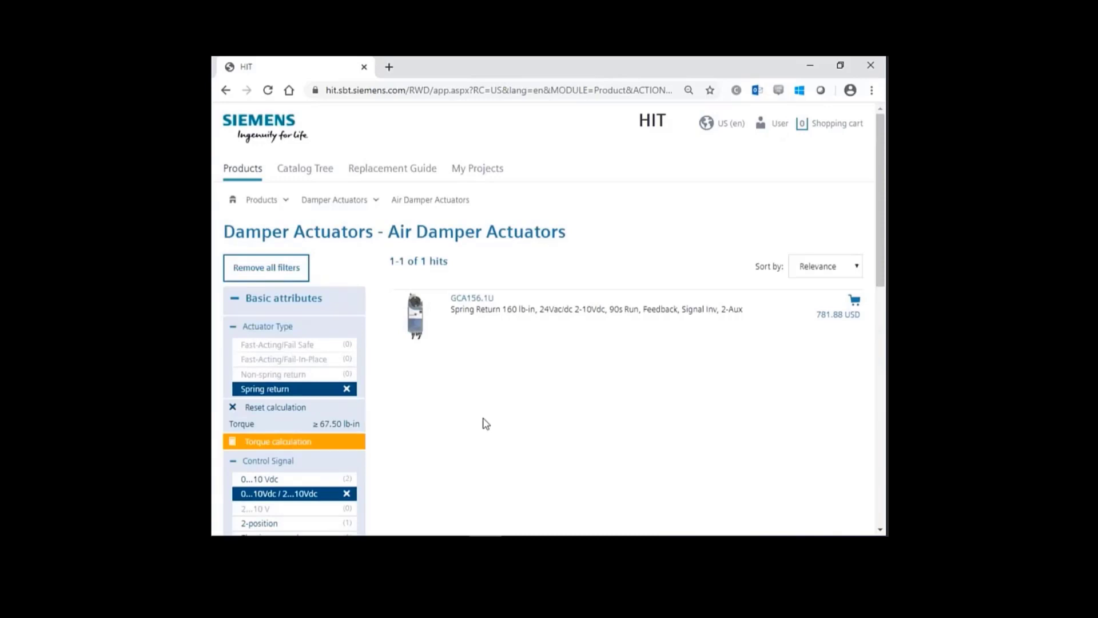
- Open the GCA156.1U details and review its documents and technical specifications
left_click(478, 298)
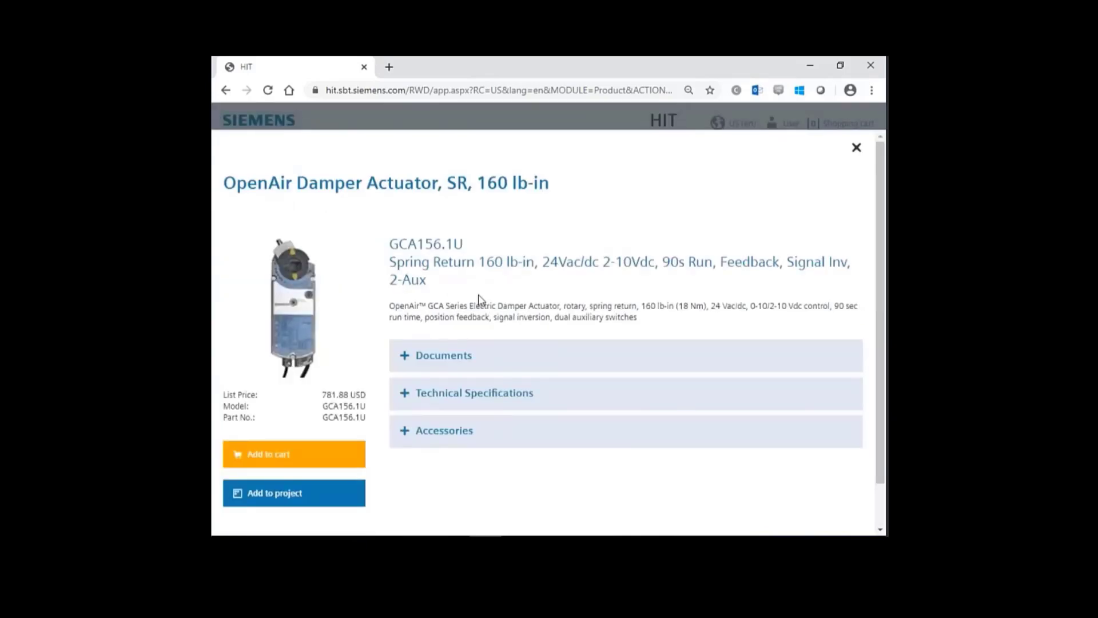
left_click(407, 358)
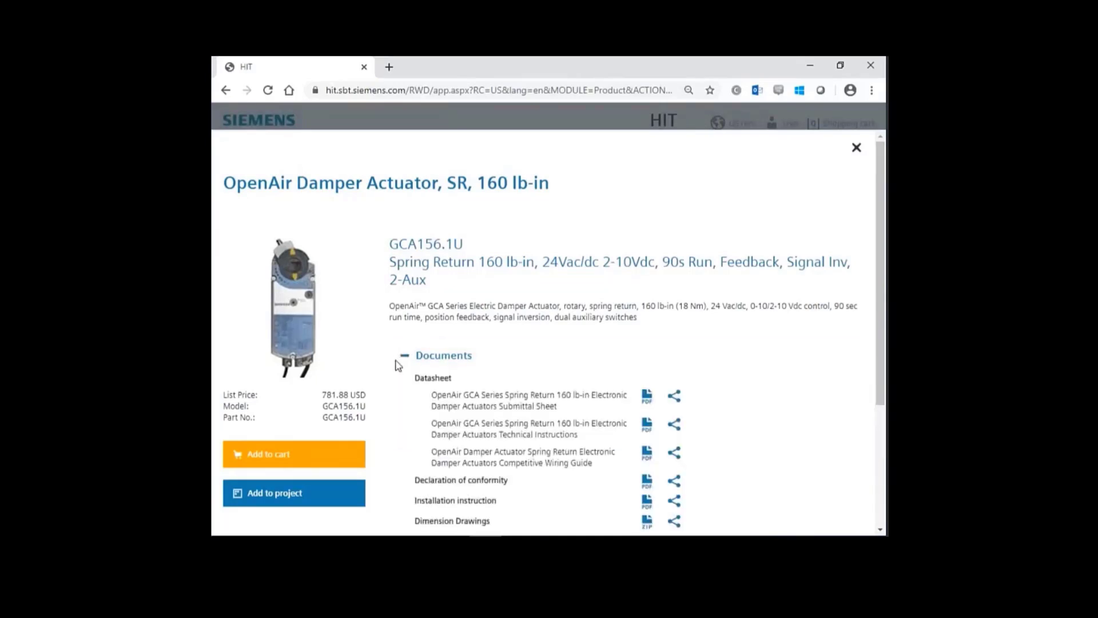
scroll(399, 364, "down", 1)
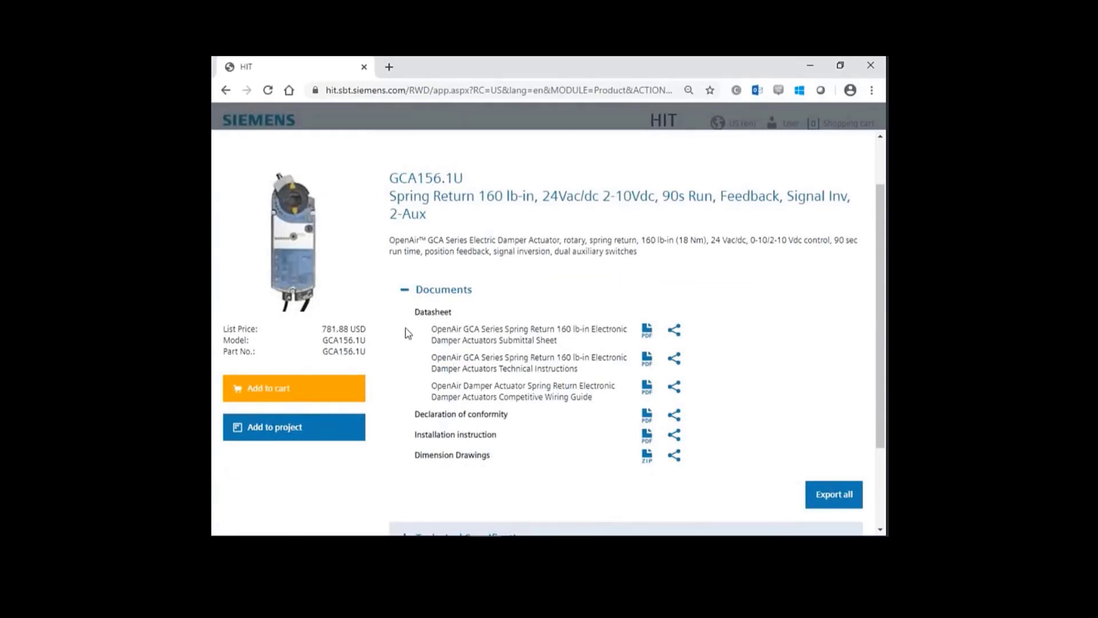
left_click(405, 290)
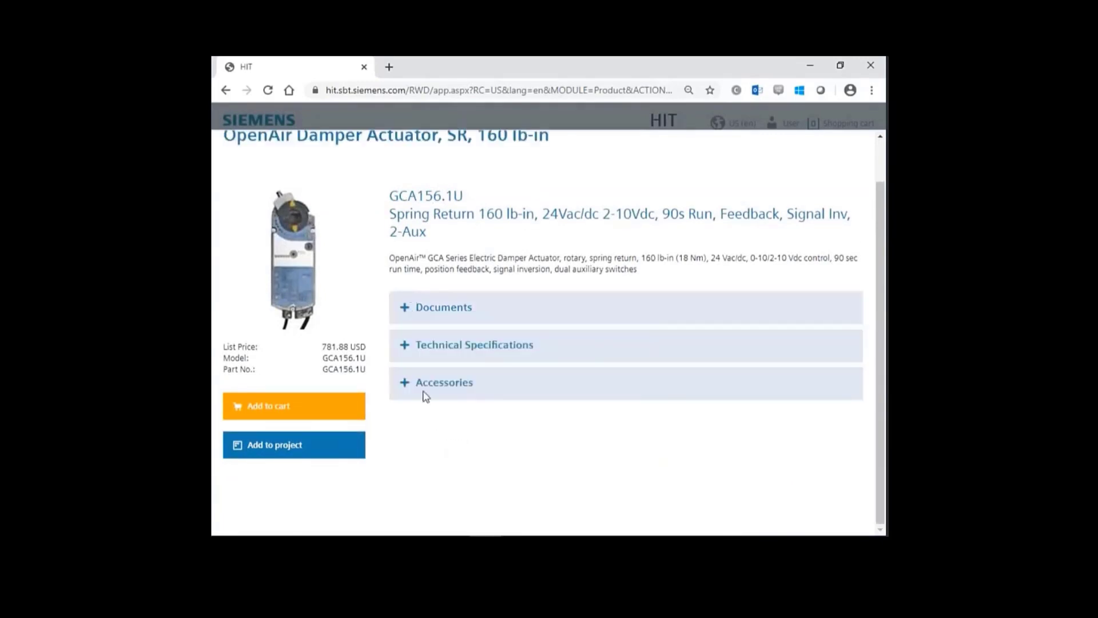
left_click(404, 347)
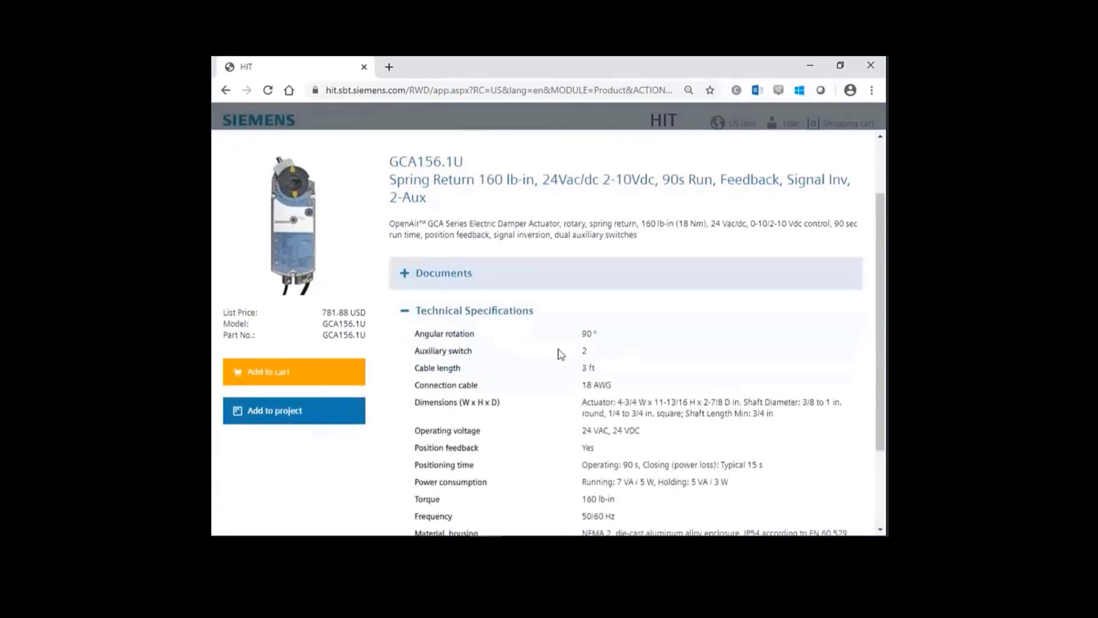
scroll(557, 350, "down", 3)
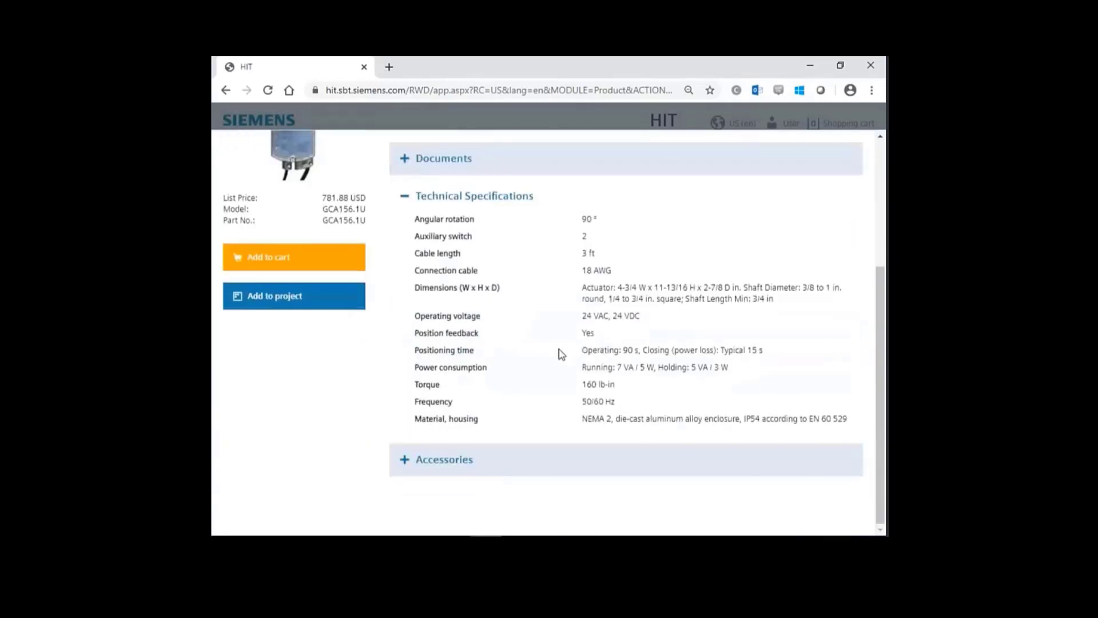
left_click(405, 199)
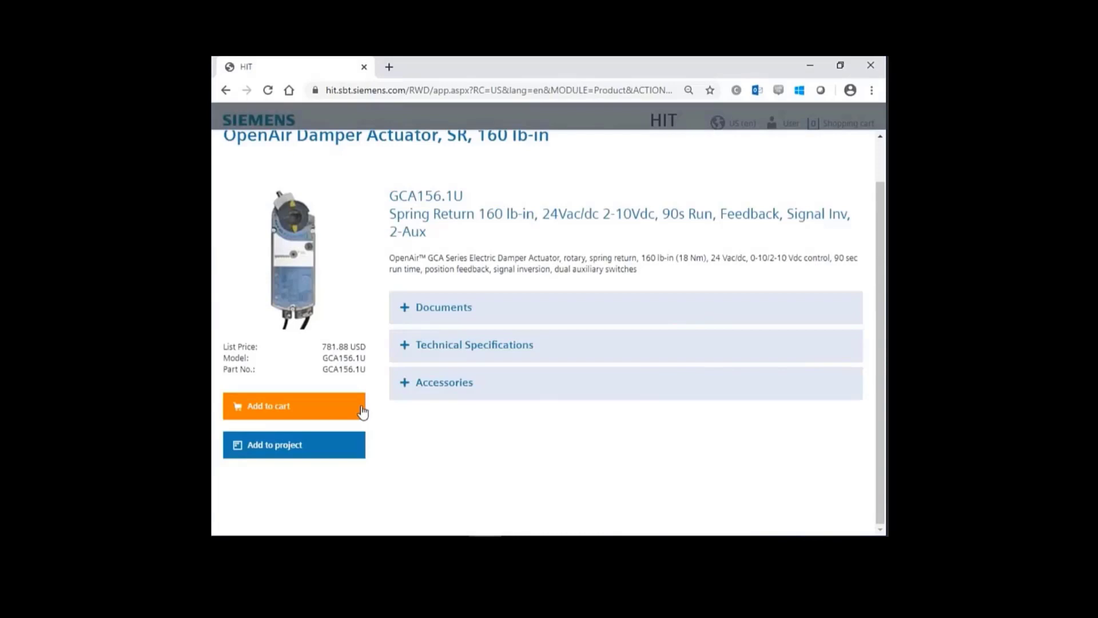
- Expand GCA156.1U's accessories list, scroll through it, and collapse it again
left_click(404, 388)
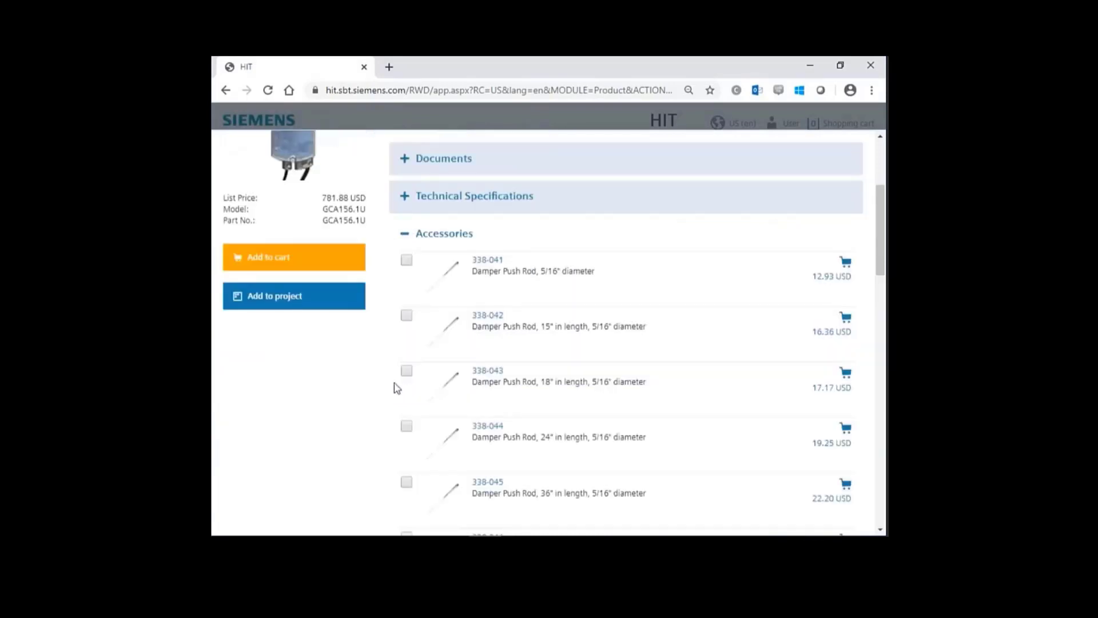
scroll(380, 365, "down", 5)
scroll(383, 366, "down", 15)
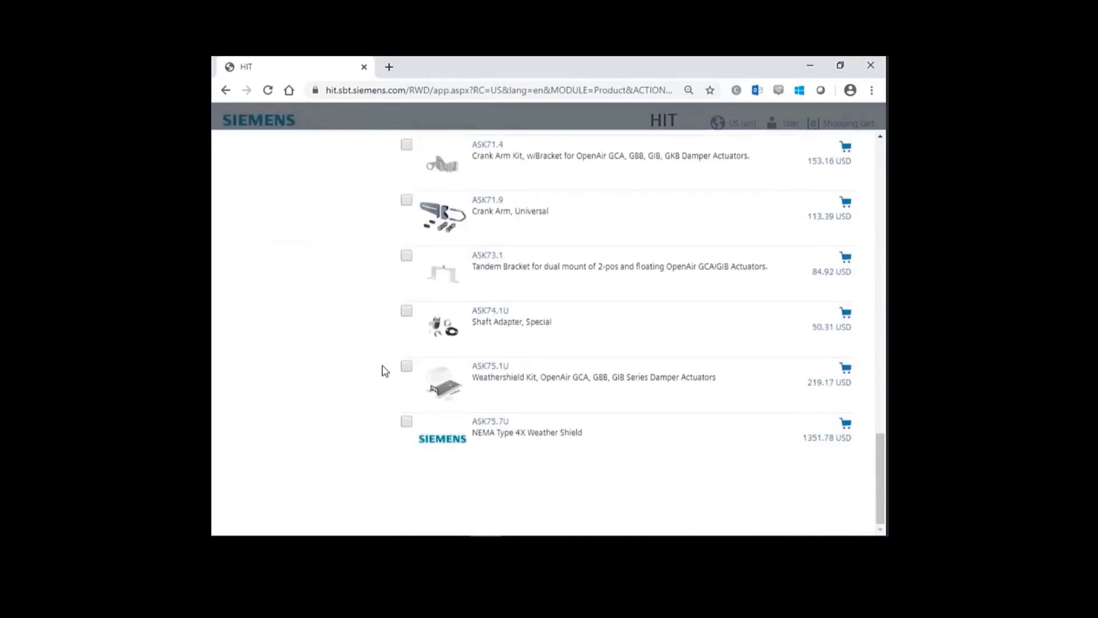
scroll(383, 370, "up", 12)
scroll(383, 369, "up", 10)
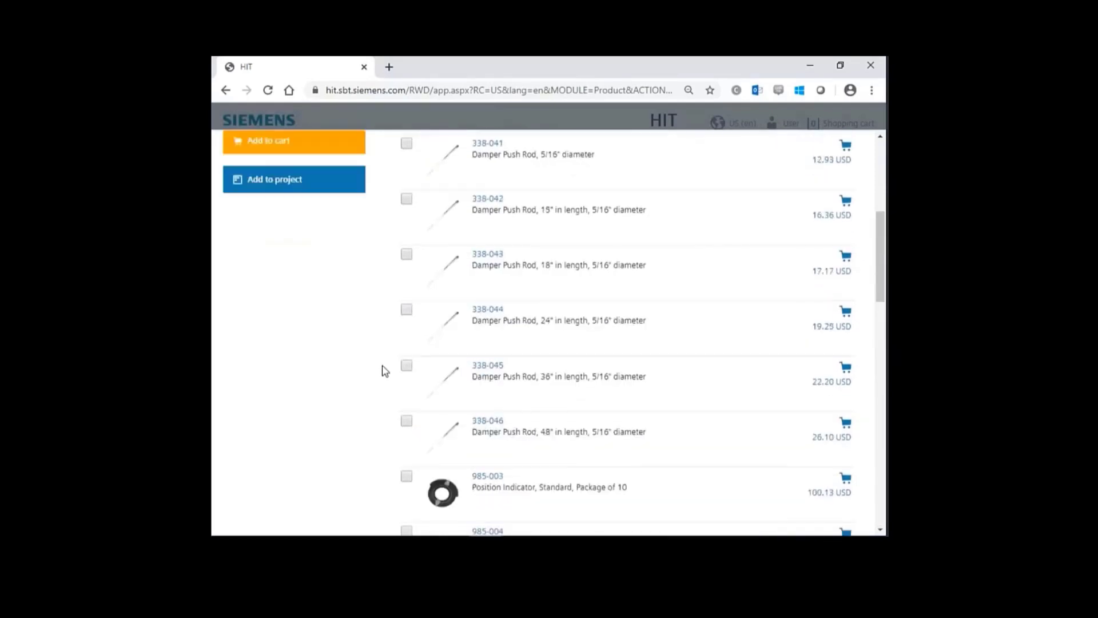
left_click(405, 241)
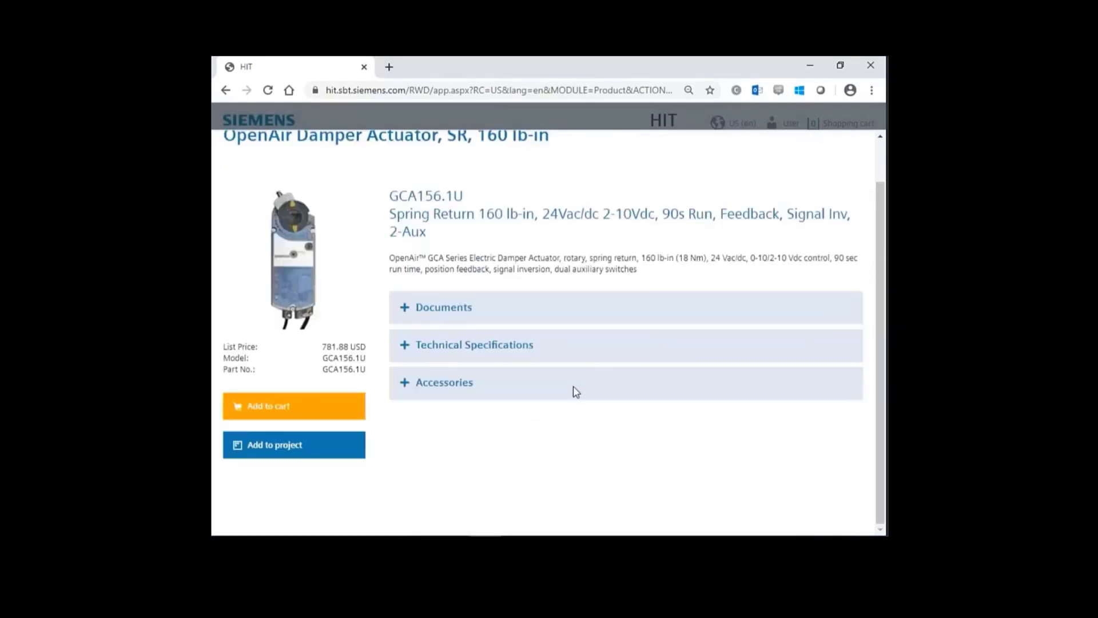